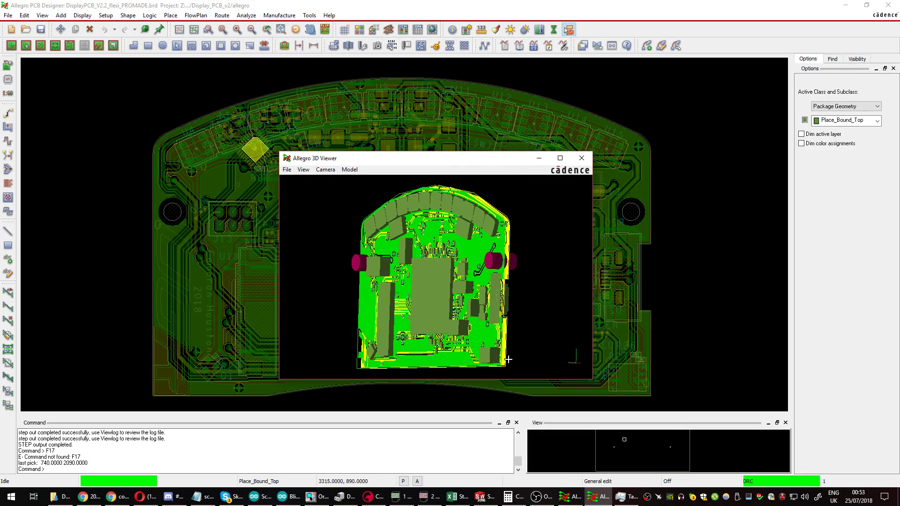
# Inspect the board and its component bodies from an angled view in the 3D viewer and close it.
pyautogui.moveTo(508, 359); pyautogui.dragTo(563, 304)
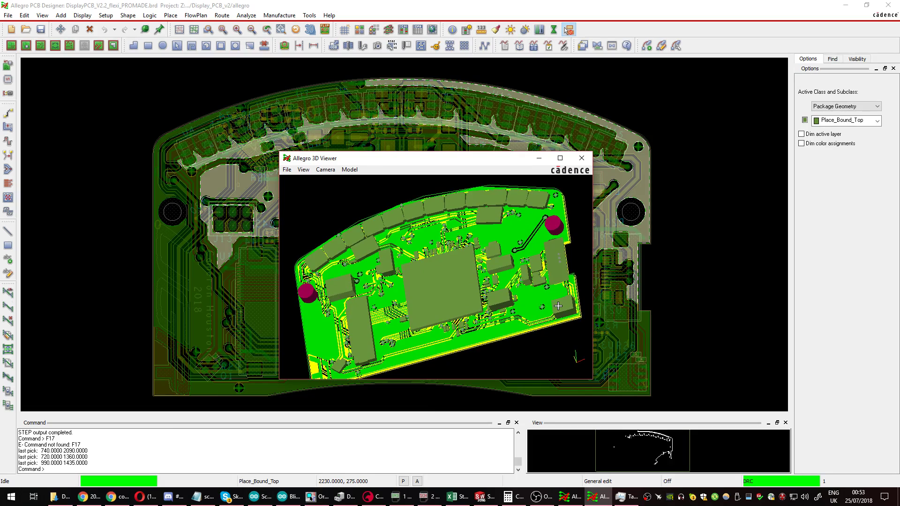
pyautogui.click(582, 158)
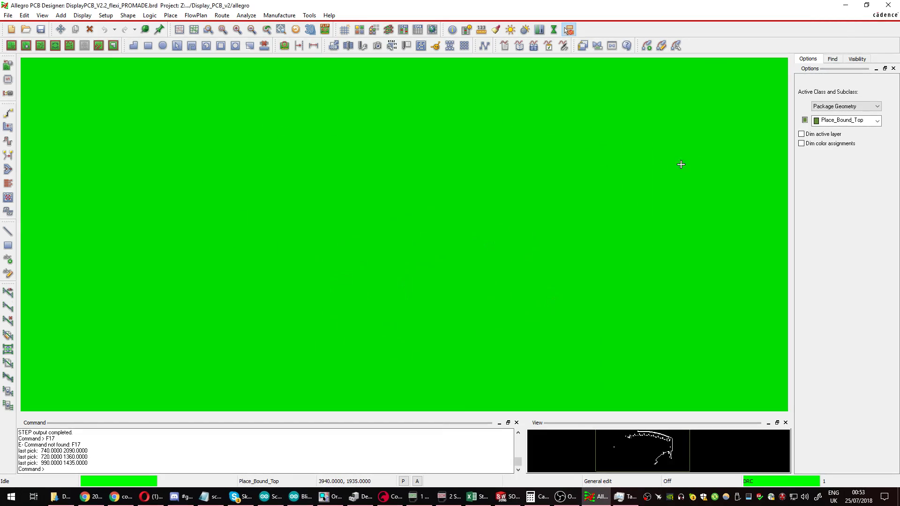
# Review the board's layer stack-up and thicknesses in the Cross Section Editor and close it without changes.
pyautogui.scroll(-2, 598, 214)
pyautogui.scroll(1, 236, 212)
pyautogui.click(364, 145)
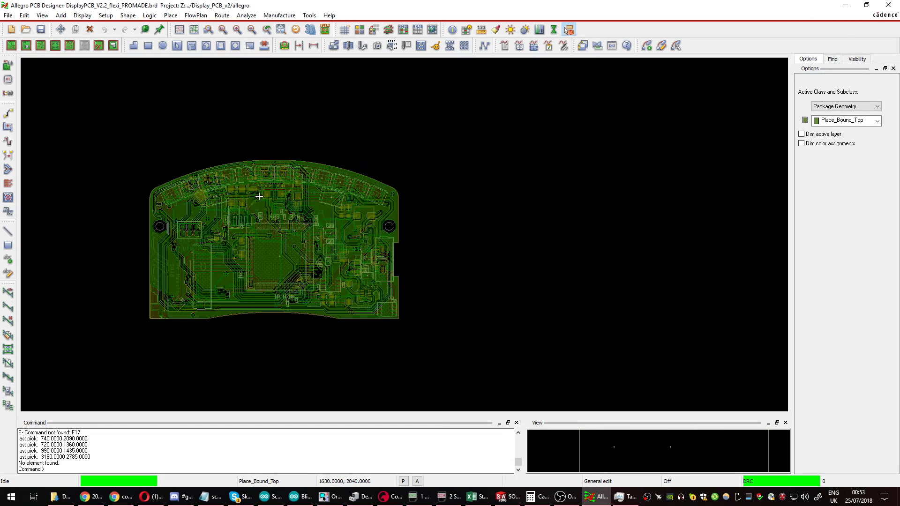
pyautogui.scroll(1, 216, 204)
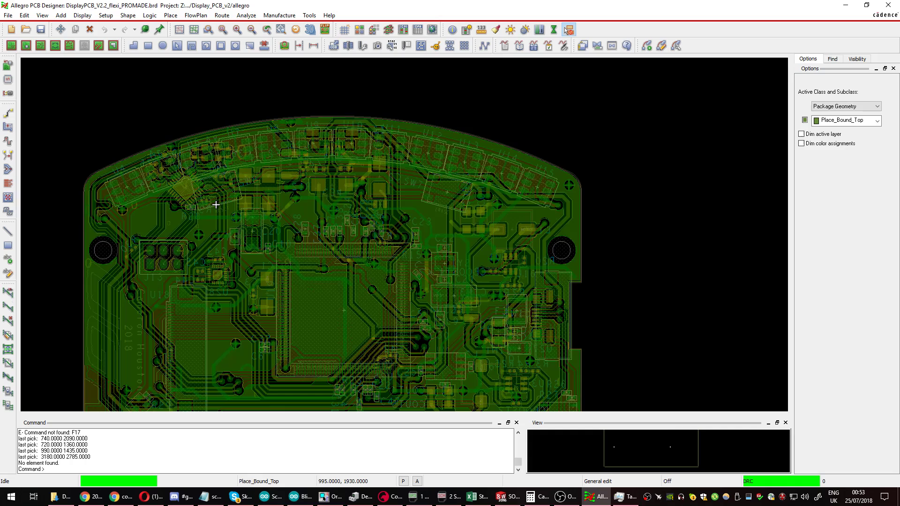
pyautogui.click(400, 30)
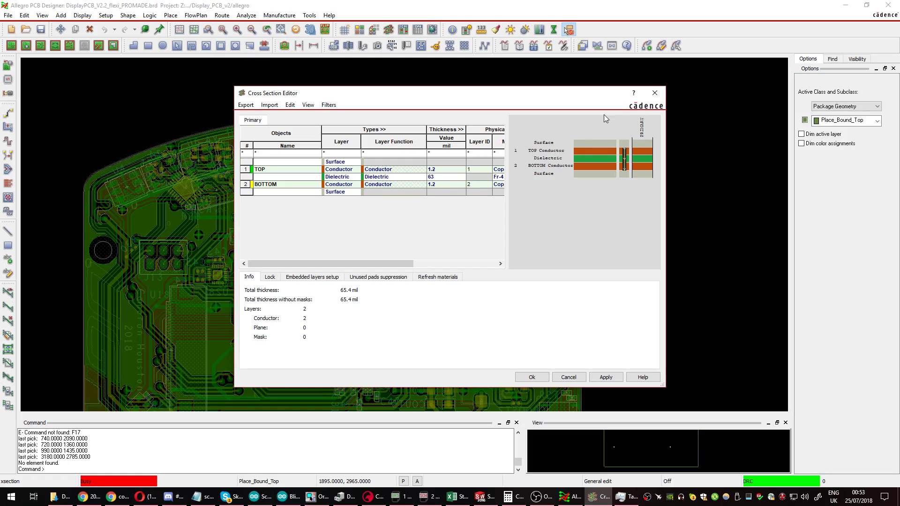
pyautogui.click(654, 93)
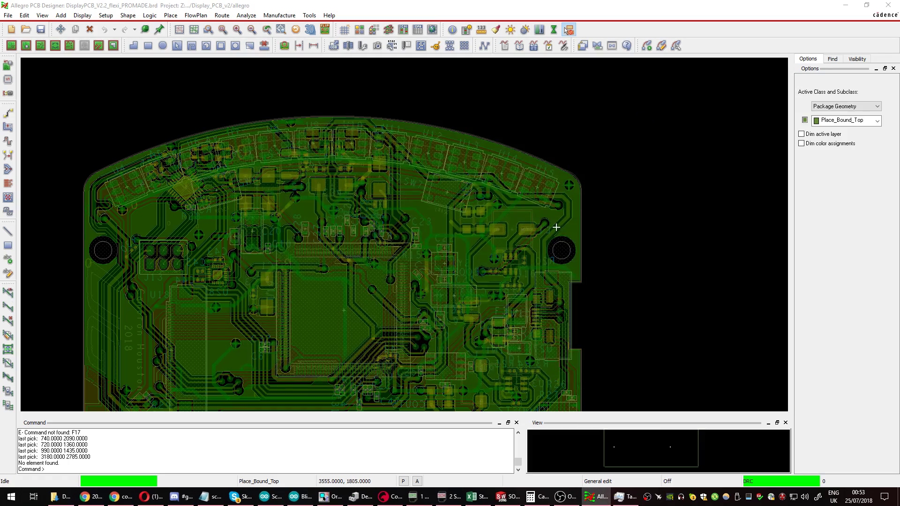
# Start a package height edit on the place-bound shape at the board's lower-right corner.
pyautogui.moveTo(458, 307); pyautogui.dragTo(459, 293, button='middle')
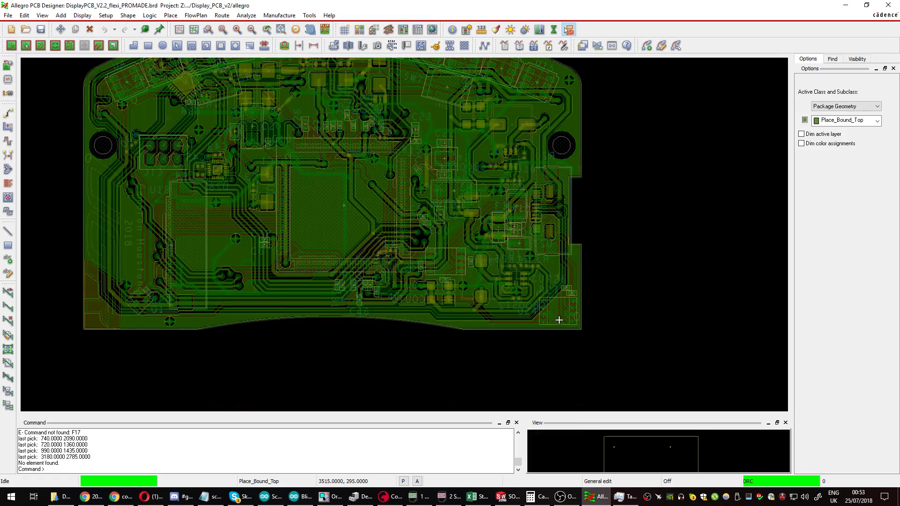
pyautogui.scroll(-1, 559, 321)
pyautogui.scroll(3, 559, 321)
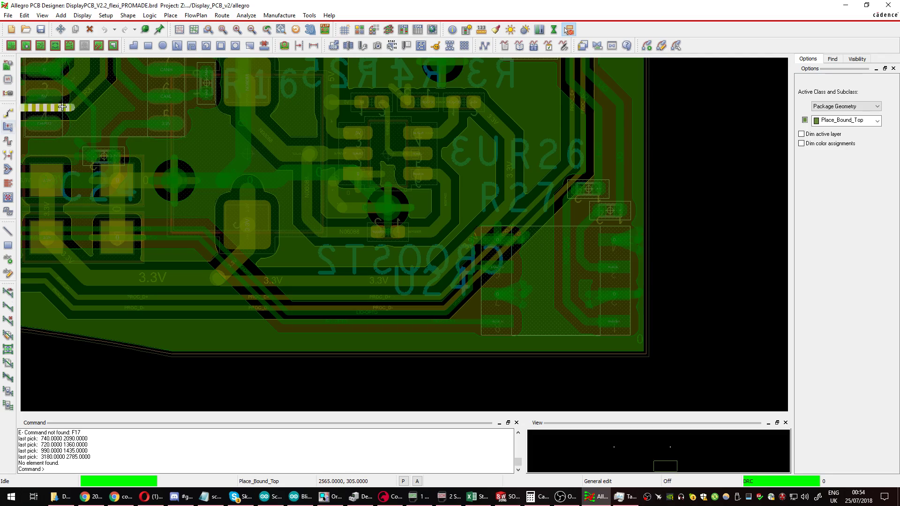
pyautogui.click(106, 16)
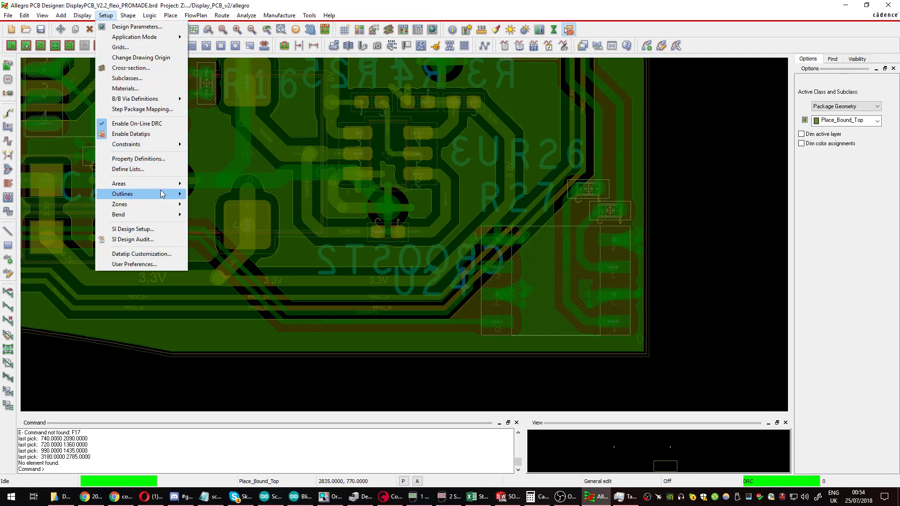
pyautogui.moveTo(155, 183)
pyautogui.click(220, 206)
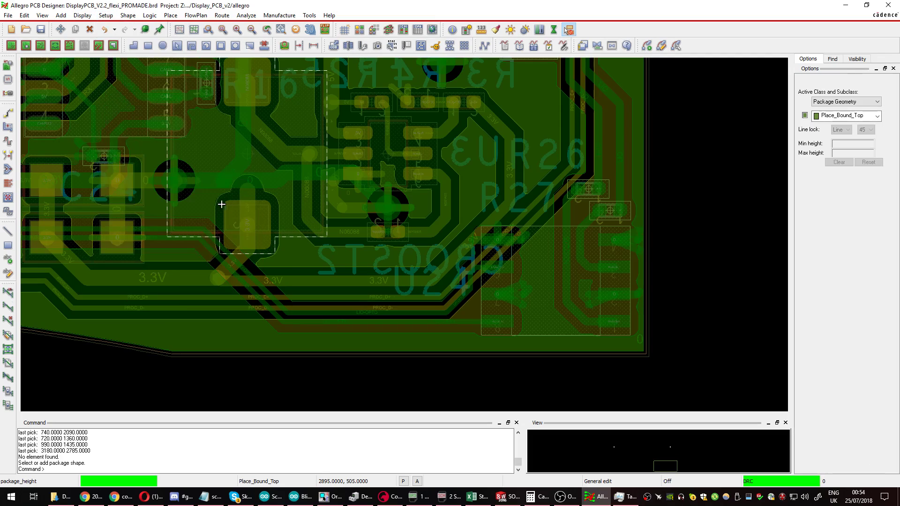
pyautogui.click(577, 272)
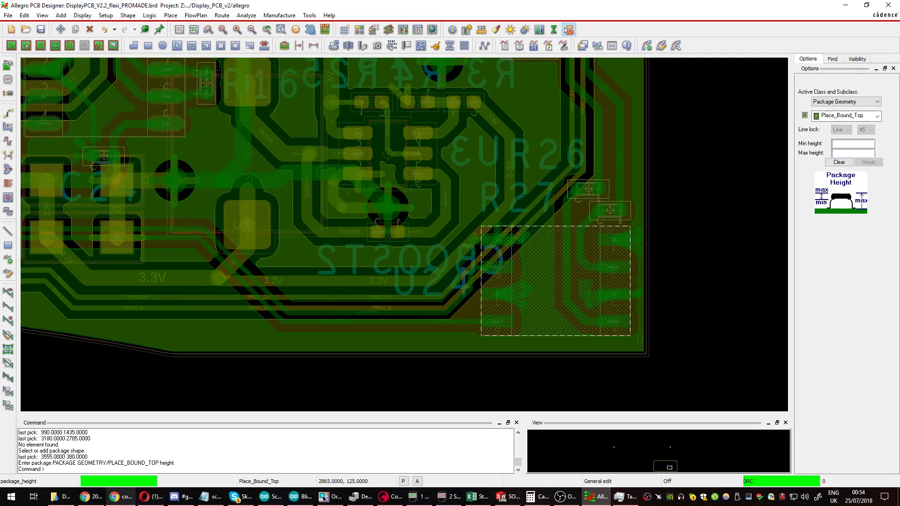
# Check the package dimensions in the Vishay datasheet in Chrome and convert 3.23 mm to mil with a Windows search.
pyautogui.moveTo(121, 496)
pyautogui.click(78, 466)
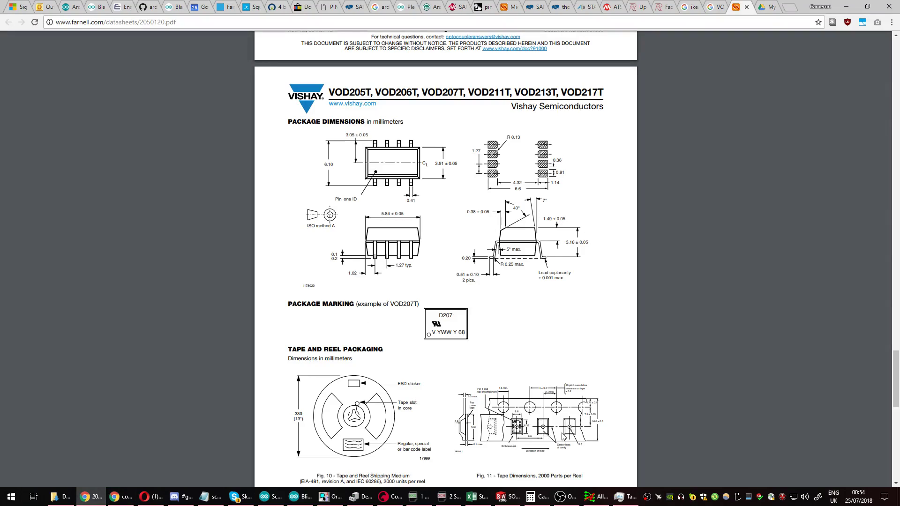
pyautogui.click(587, 495)
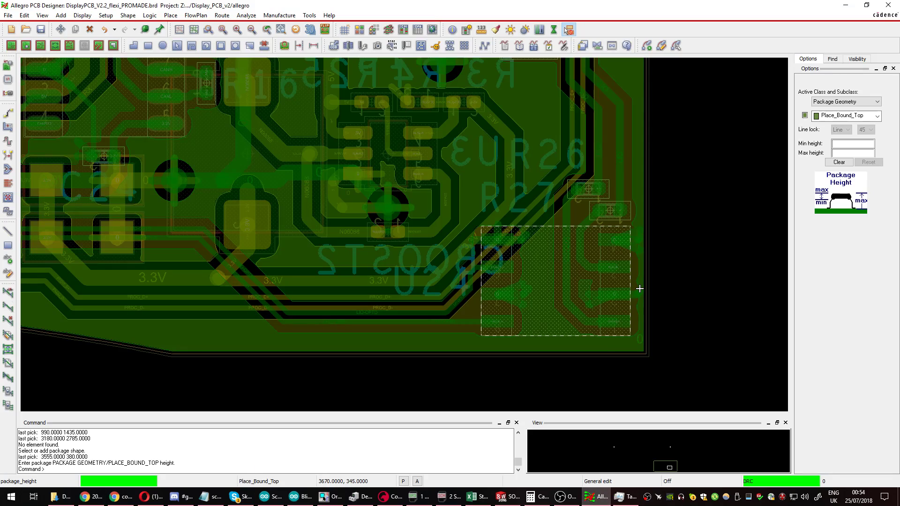
pyautogui.press('super')
pyautogui.write('3.23')
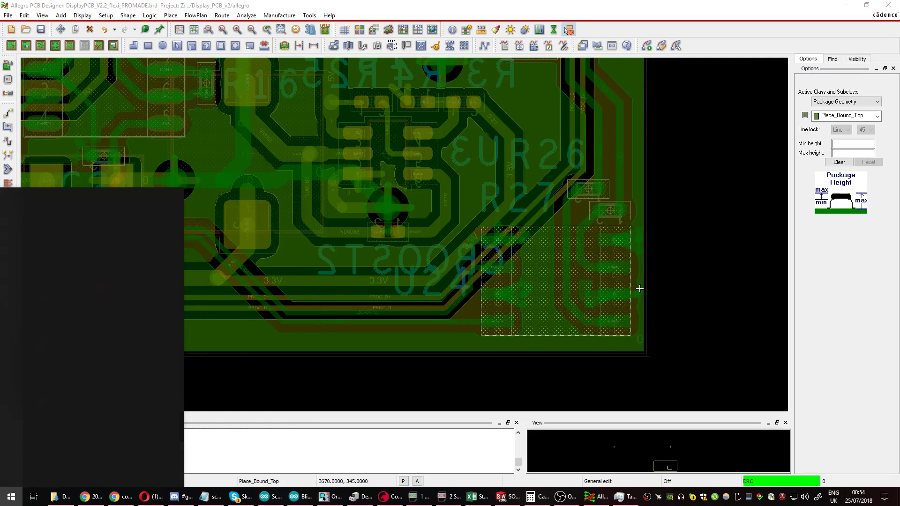
pyautogui.write('mm to mil')
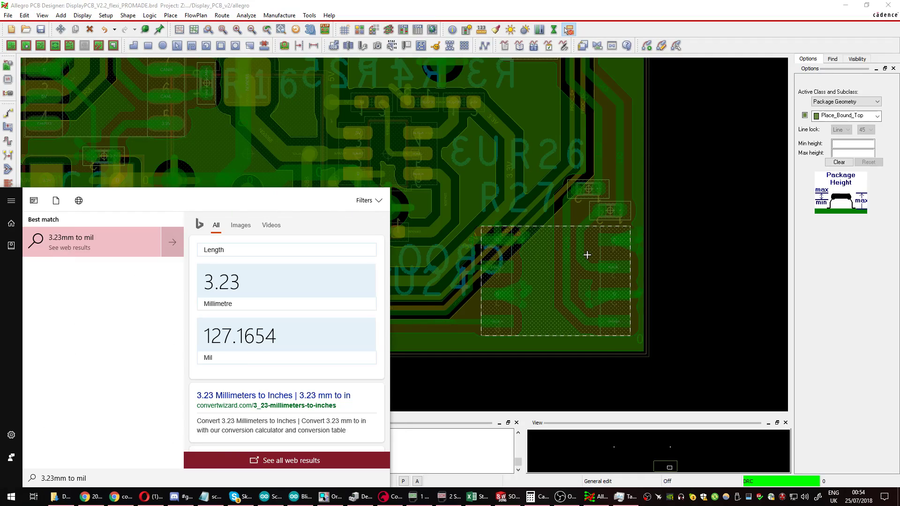
# Set the selected package's maximum height to 127 mil and finish the package height command.
pyautogui.click(857, 153)
pyautogui.write('127')
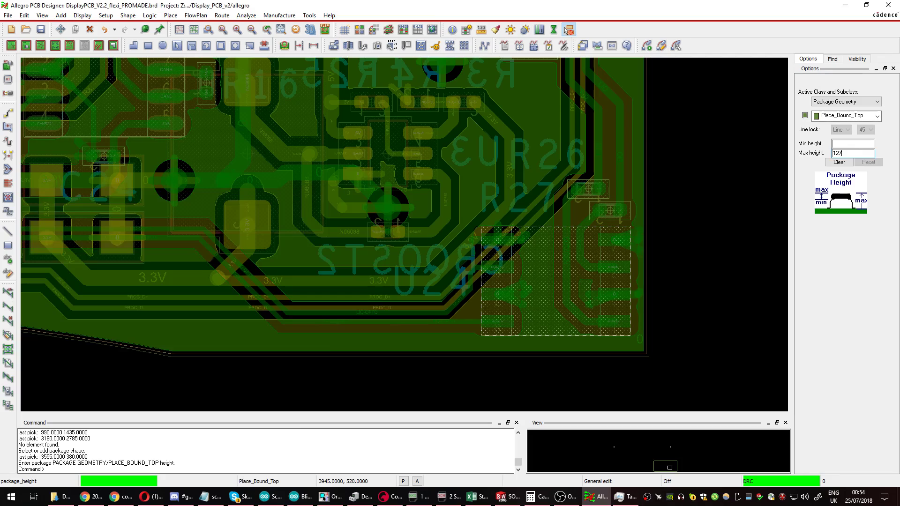
pyautogui.press('Return')
pyautogui.rightClick(721, 193)
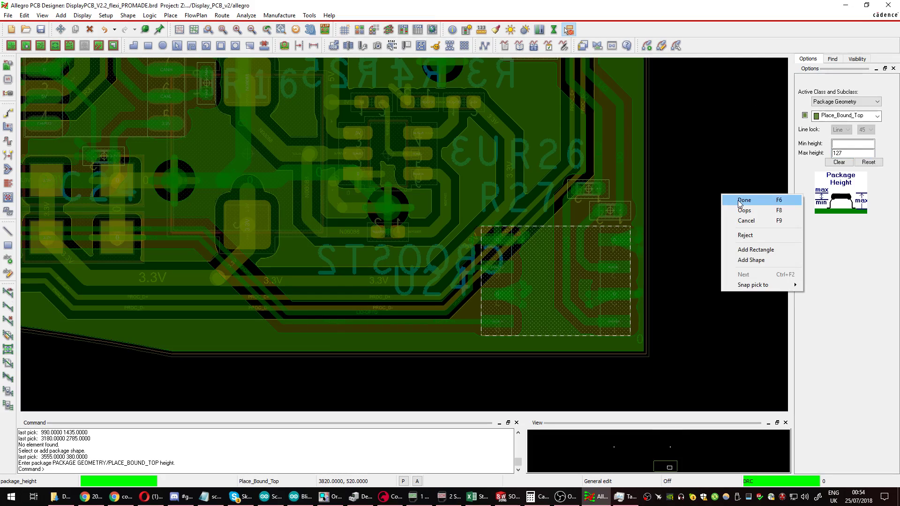
pyautogui.click(727, 200)
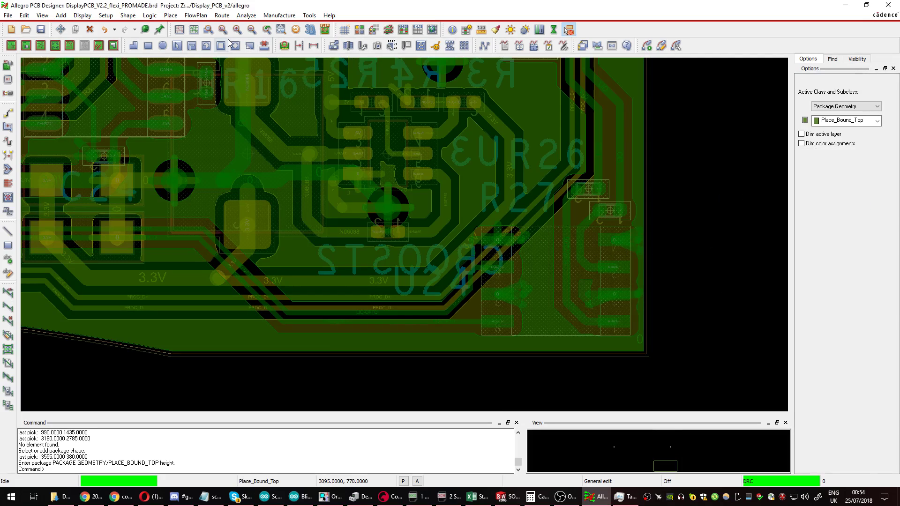
# Examine the edited corner component in the 3D viewer and close the viewer.
pyautogui.click(312, 30)
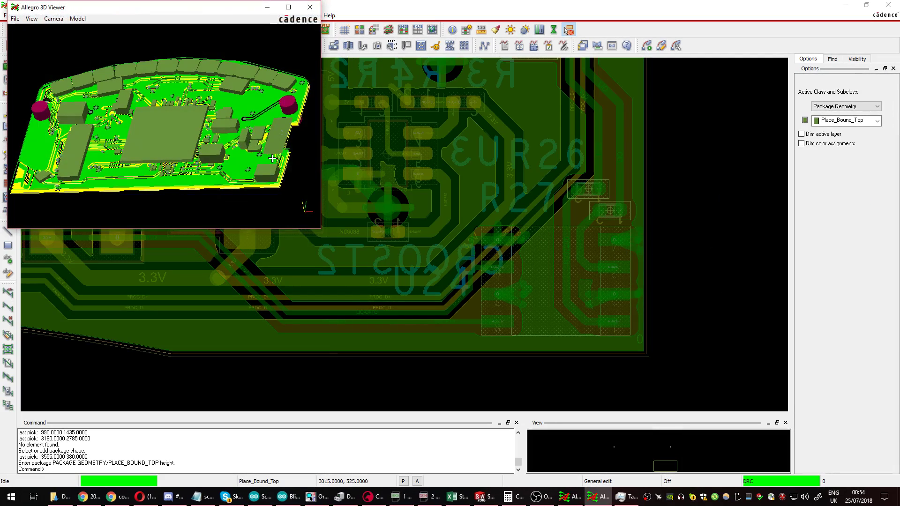
pyautogui.moveTo(260, 108); pyautogui.dragTo(296, 191)
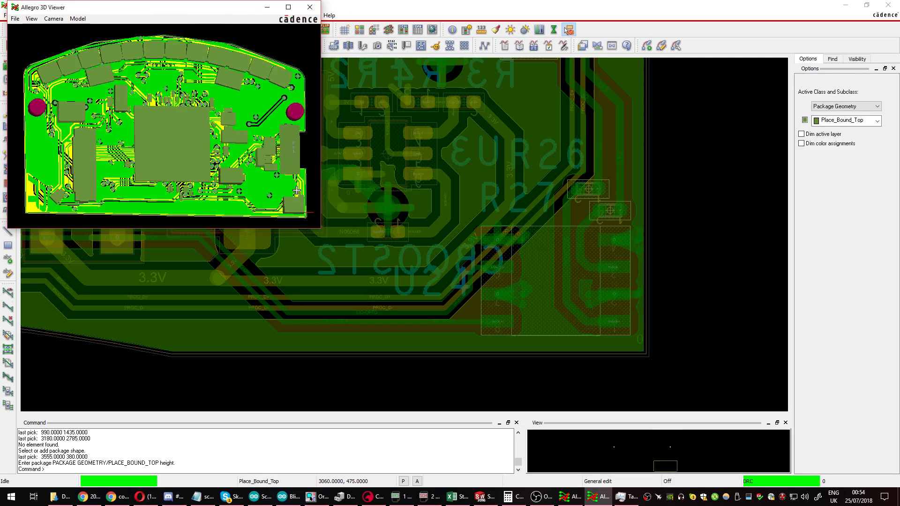
pyautogui.click(310, 7)
# Begin a STEP export of the whole board and choose DisplayPCB_V2.stp in the allegro folder as the output file.
pyautogui.scroll(-1, 243, 166)
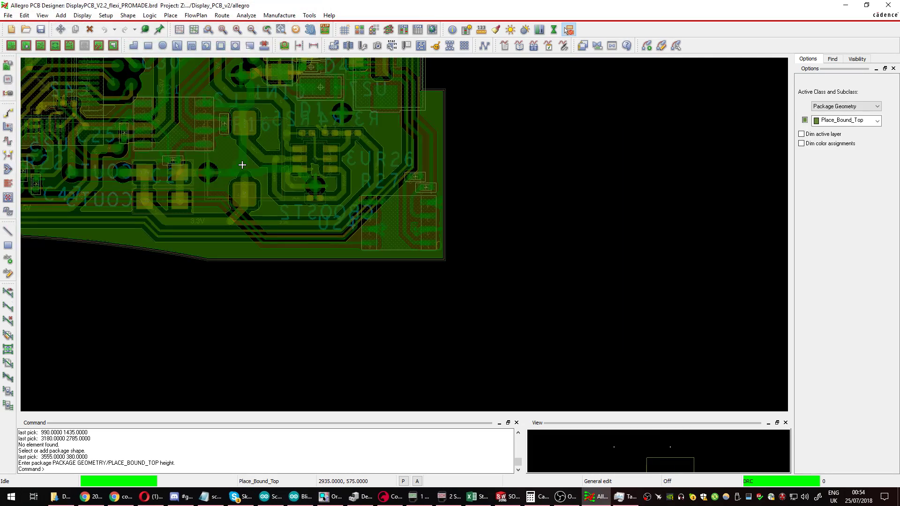
pyautogui.click(223, 30)
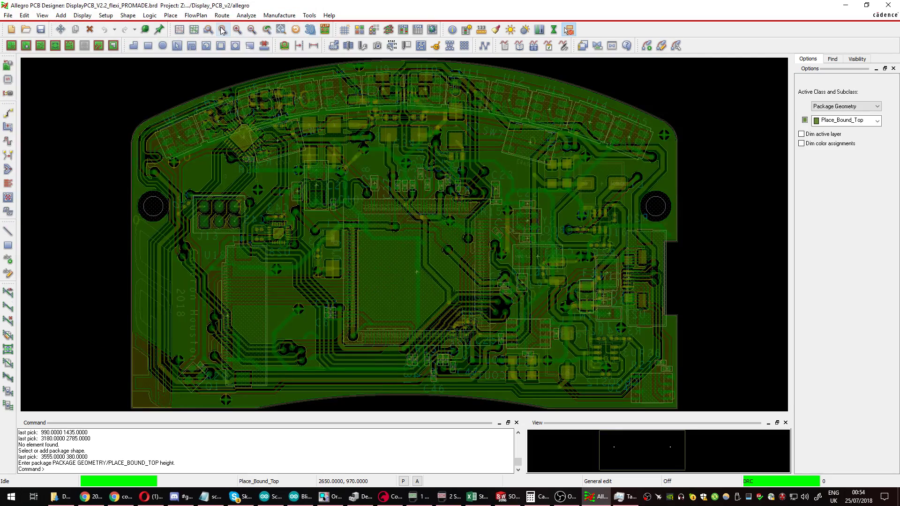
pyautogui.click(8, 15)
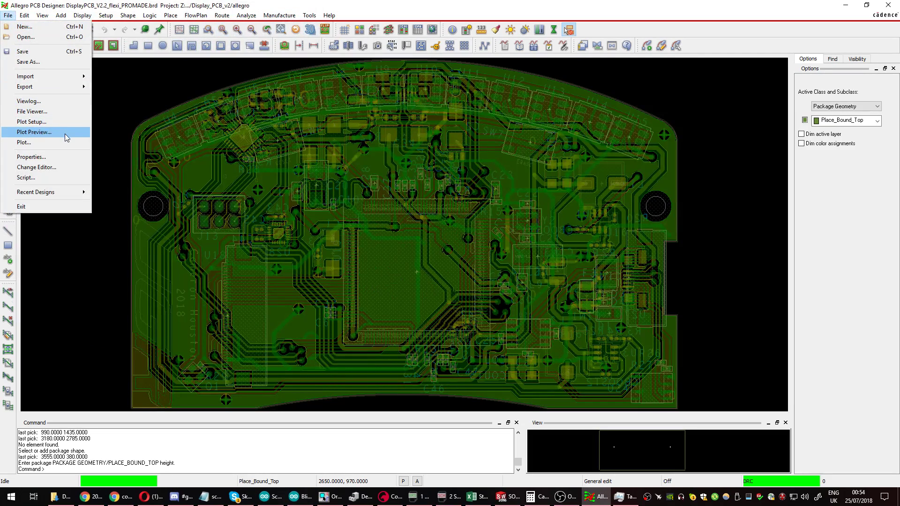
pyautogui.moveTo(79, 87)
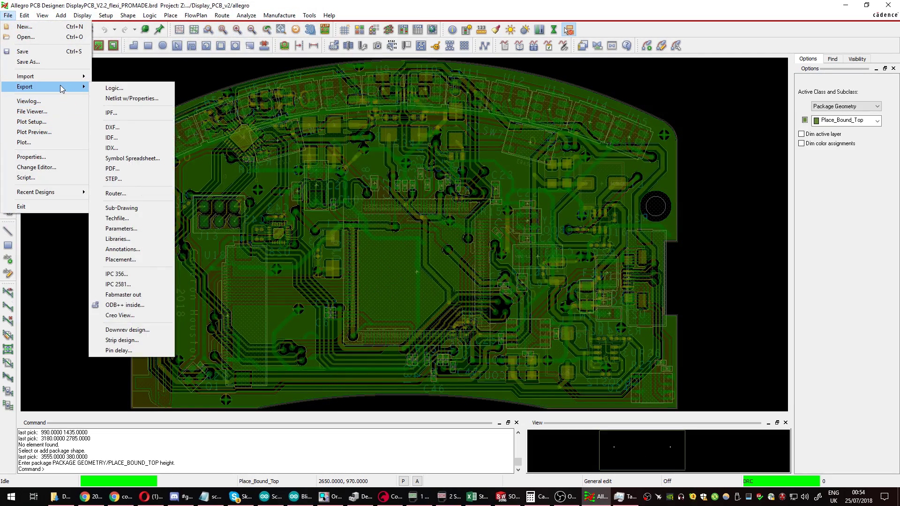
pyautogui.click(131, 179)
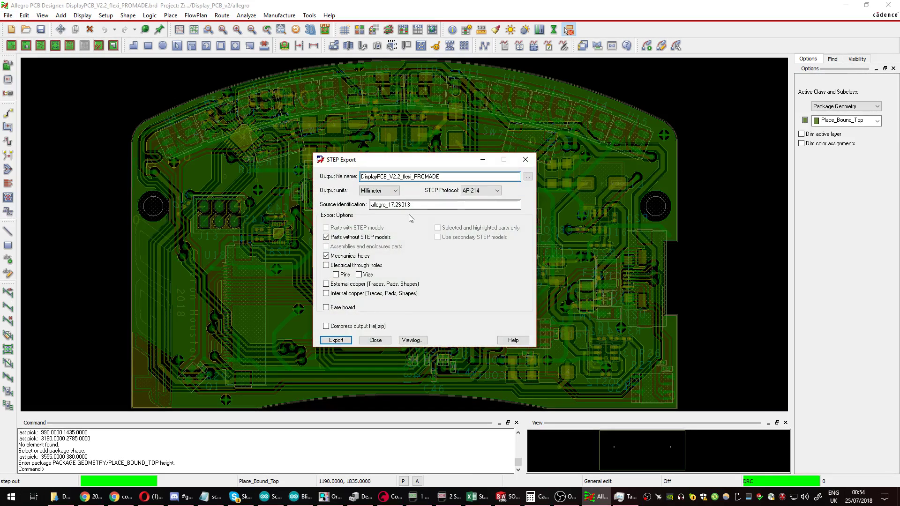
pyautogui.click(527, 177)
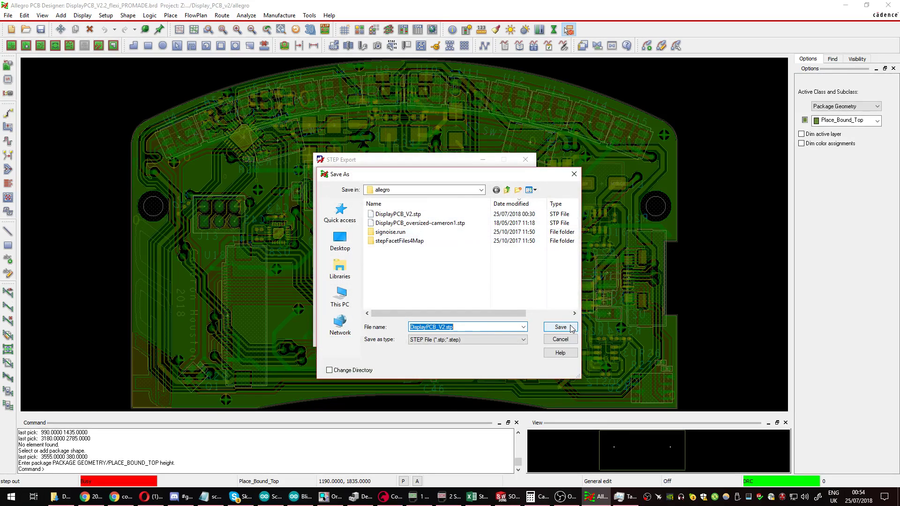
pyautogui.click(571, 328)
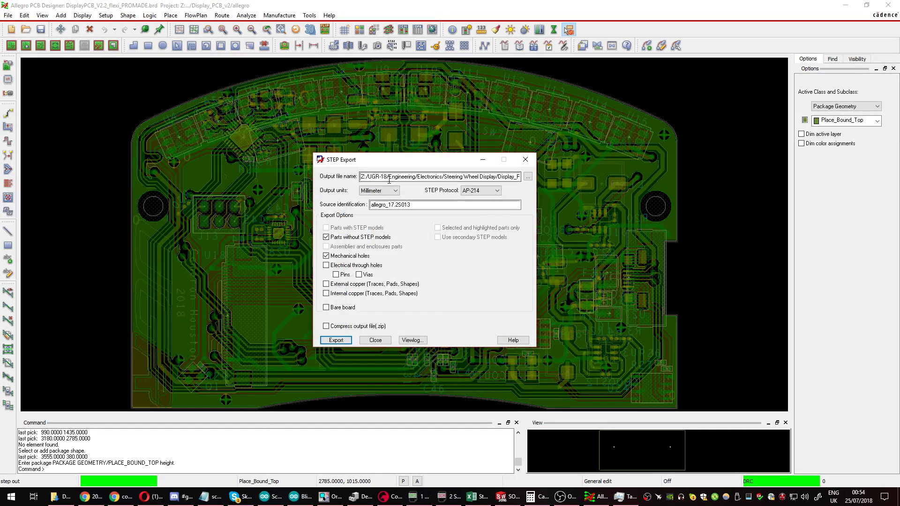
# Check the end of the output path and run the STEP export in millimetres with the AP-214 protocol.
pyautogui.moveTo(390, 178); pyautogui.dragTo(548, 178)
pyautogui.click(493, 178)
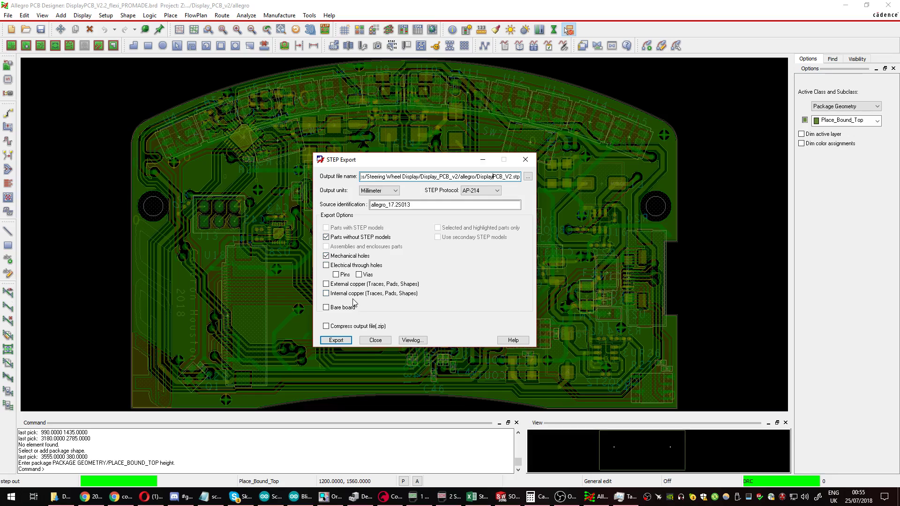
pyautogui.click(345, 341)
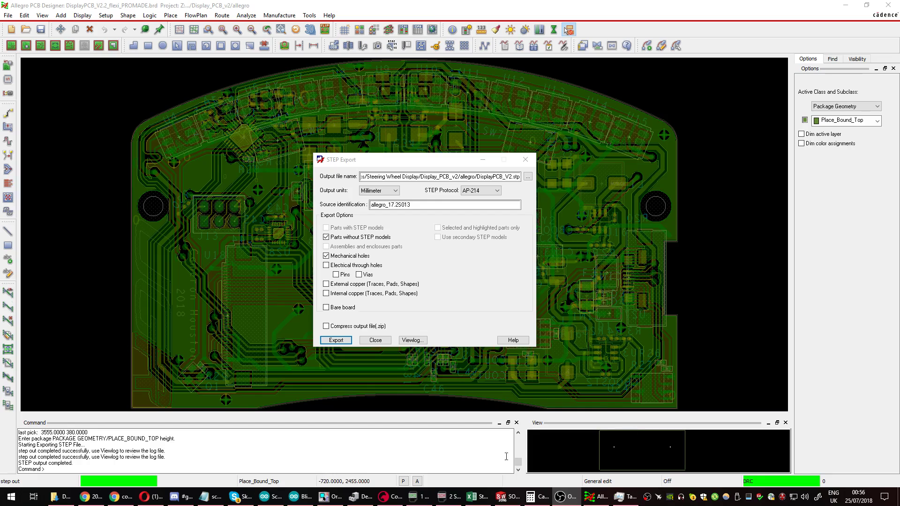
# Switch to SOLIDWORKS, open the exported DisplayPCB_V2.stp and inspect the imported board assembly.
pyautogui.click(509, 496)
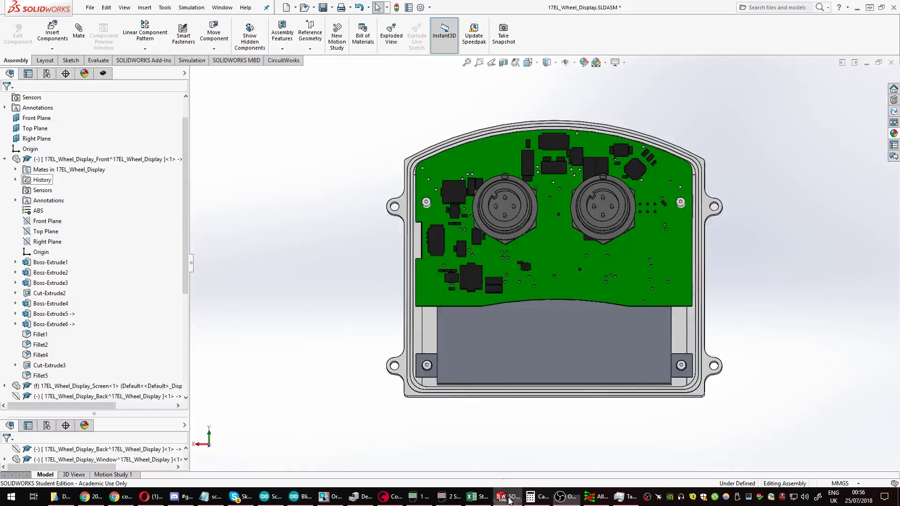
pyautogui.click(222, 7)
pyautogui.click(90, 7)
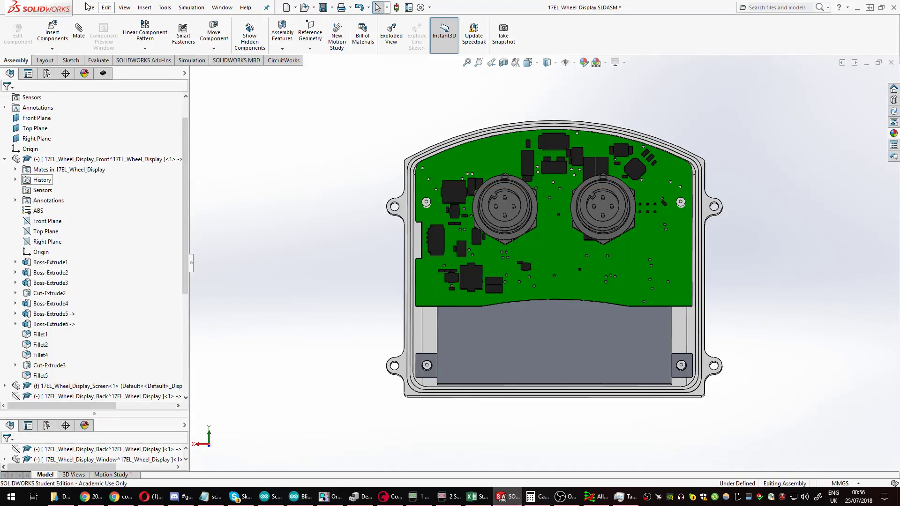
pyautogui.click(97, 37)
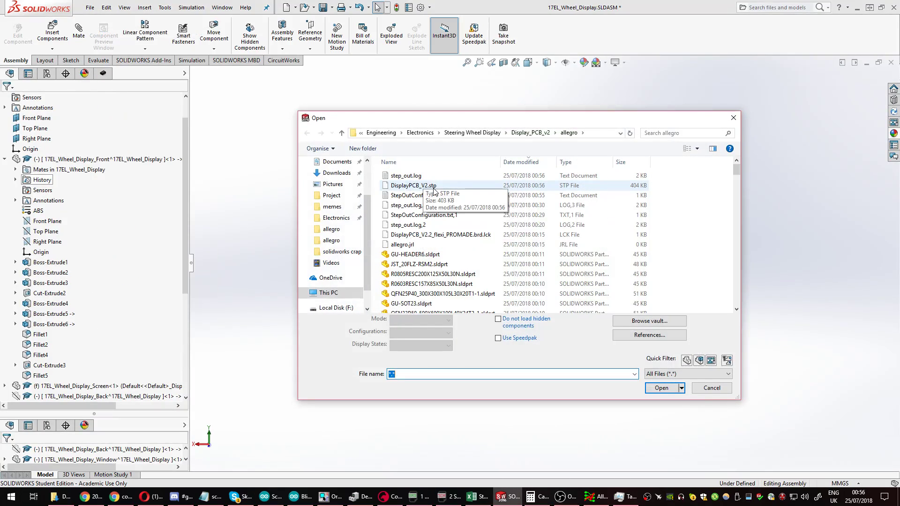
pyautogui.click(431, 186)
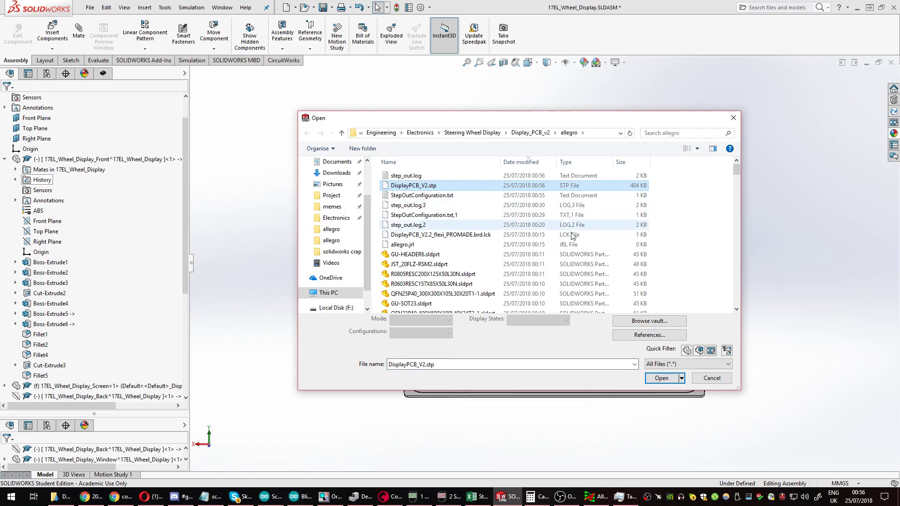
pyautogui.click(658, 380)
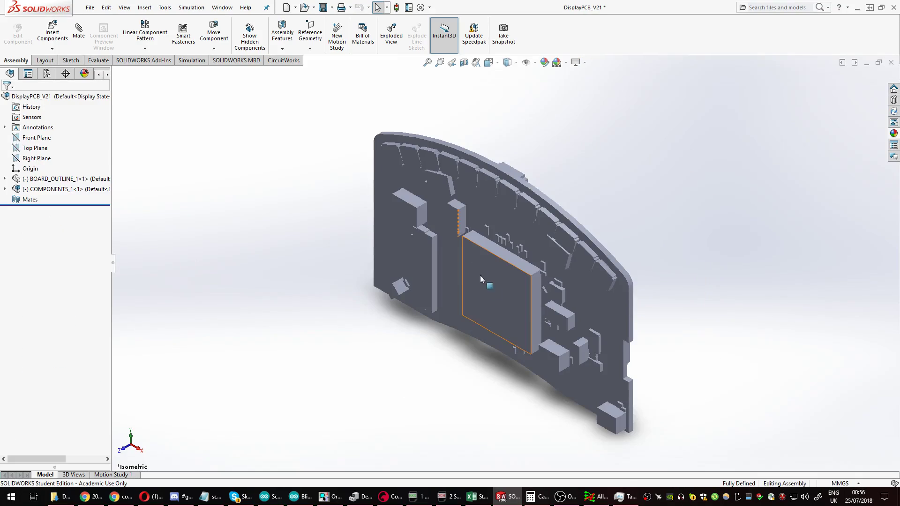
pyautogui.moveTo(564, 330); pyautogui.dragTo(562, 304, button='middle')
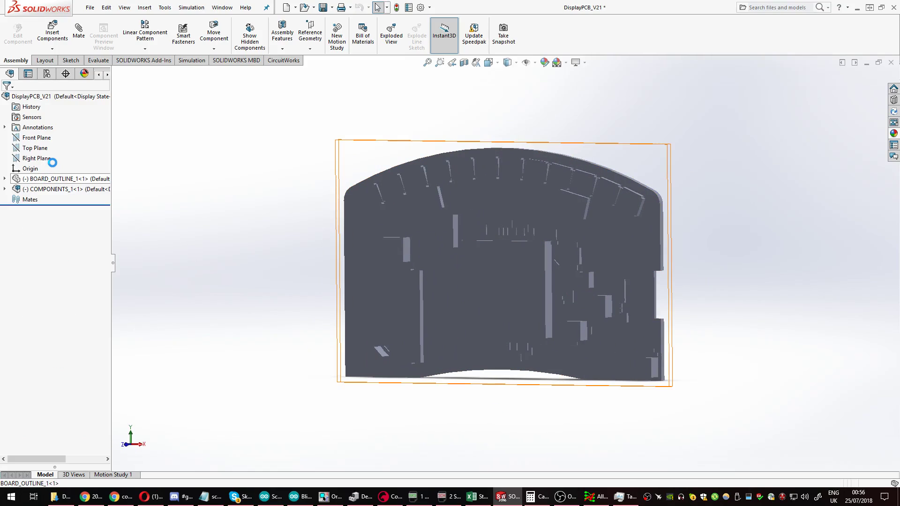
# Change the appearance colour of the BOARD_OUTLINE_1 component to green with RGB 0, 192, 0 for all display states.
pyautogui.rightClick(52, 180)
pyautogui.click(78, 164)
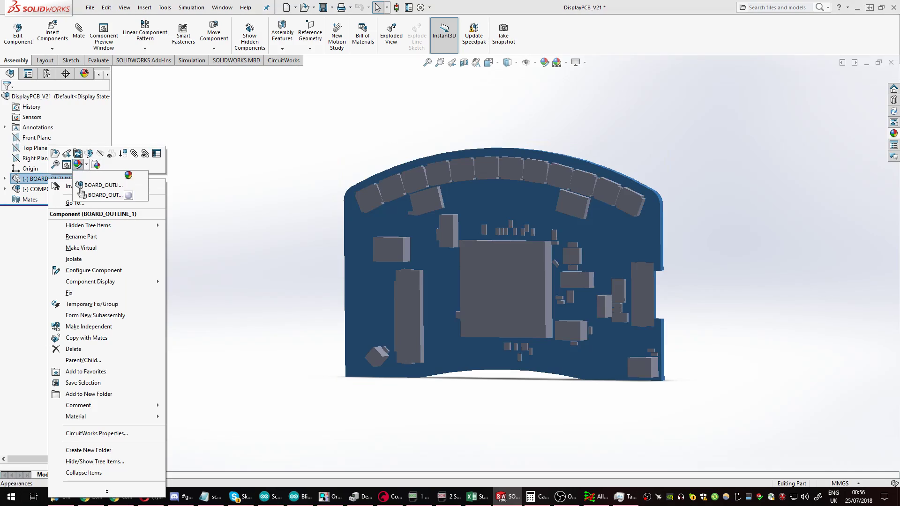
pyautogui.click(94, 191)
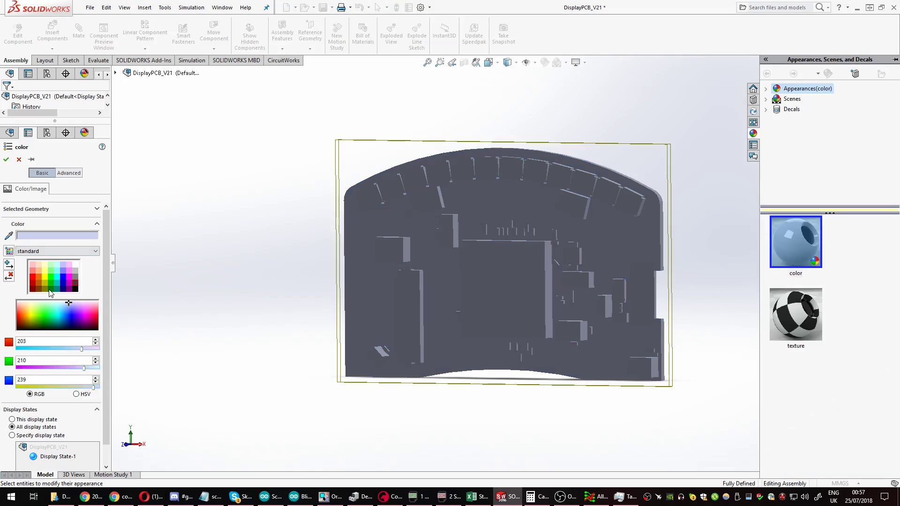
pyautogui.click(52, 285)
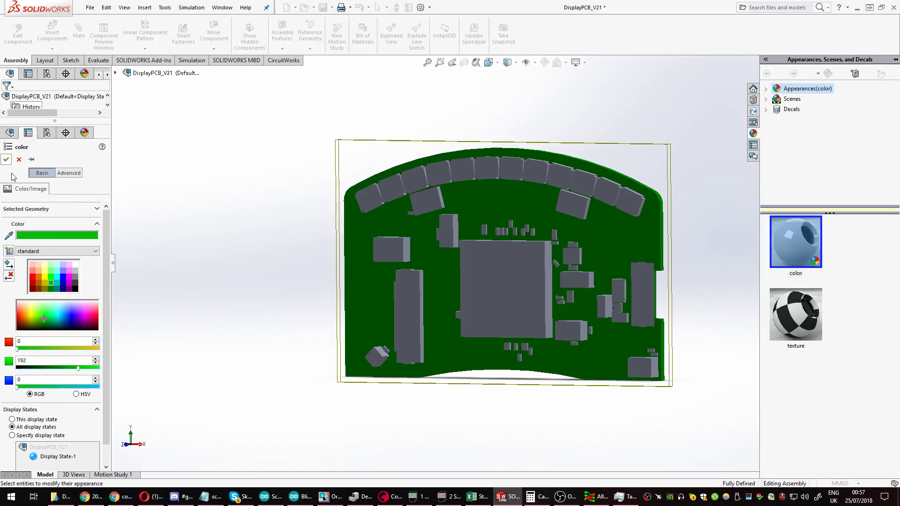
pyautogui.click(51, 278)
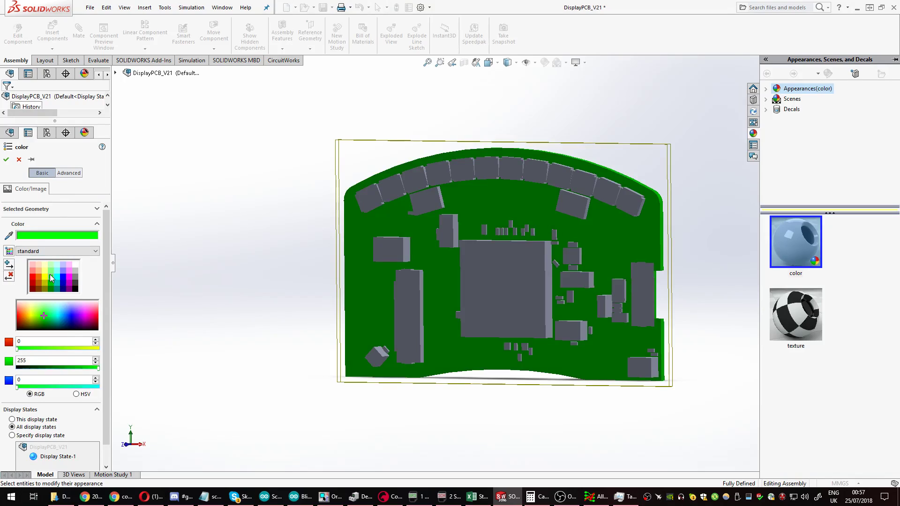
pyautogui.click(50, 283)
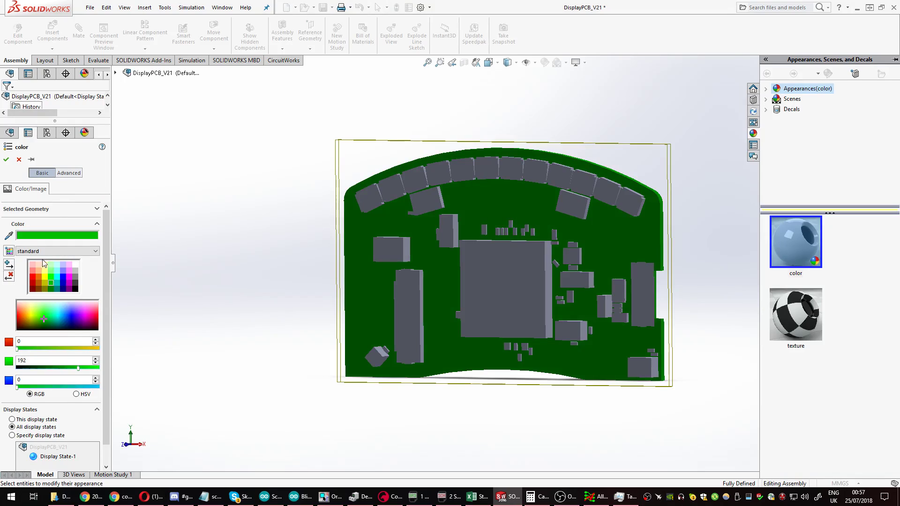
pyautogui.click(6, 160)
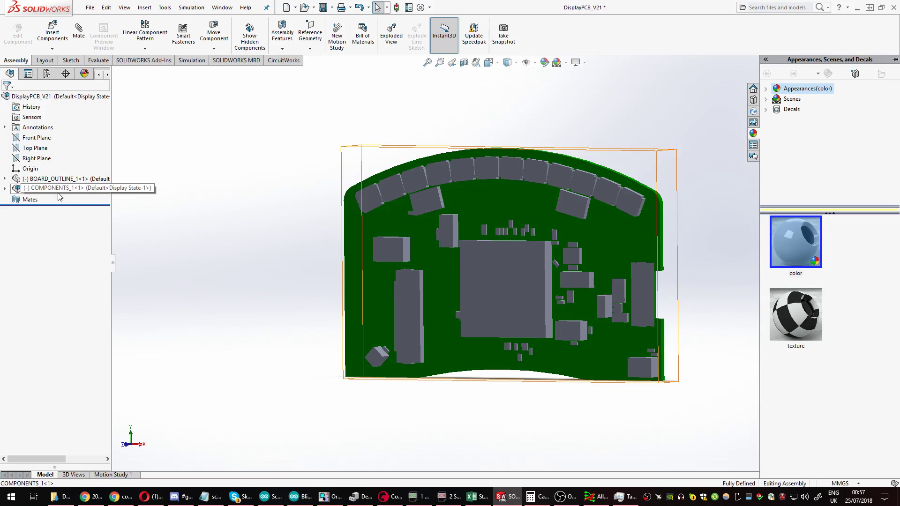
# Change the appearance colour of the COMPONENTS_1 subassembly to dark grey with RGB 64, 64, 64 and check the recoloured board.
pyautogui.rightClick(54, 189)
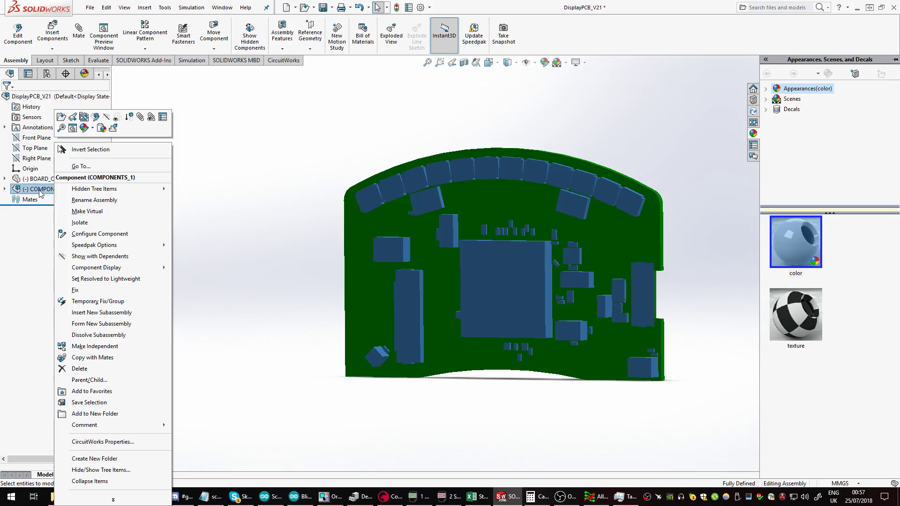
pyautogui.click(87, 131)
pyautogui.click(118, 159)
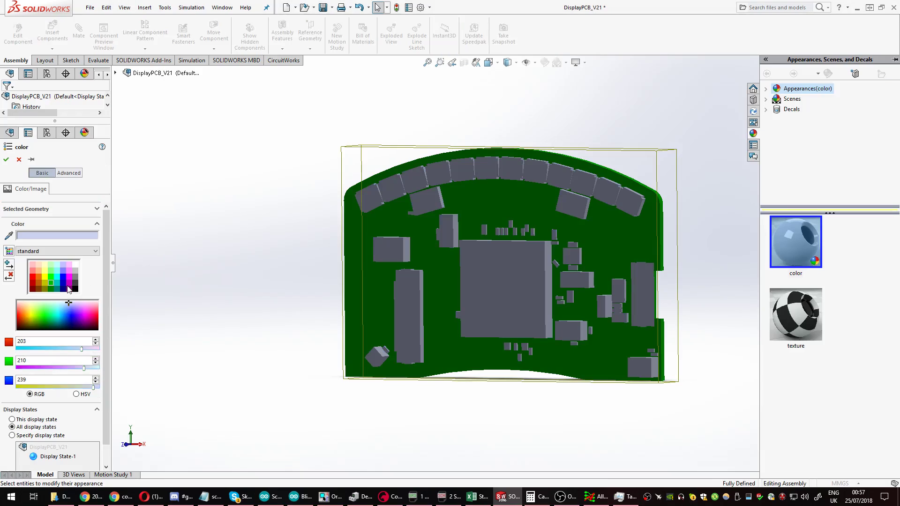
pyautogui.click(75, 283)
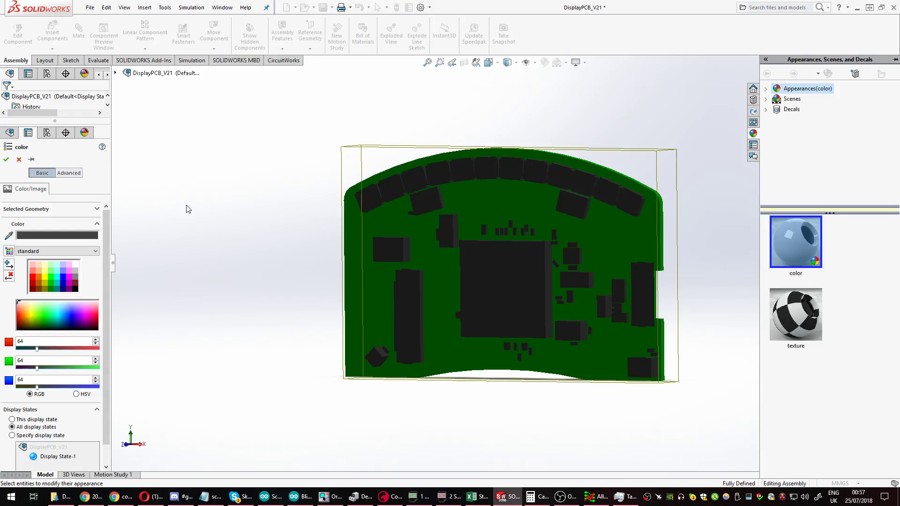
pyautogui.rightClick(188, 209)
pyautogui.click(206, 251)
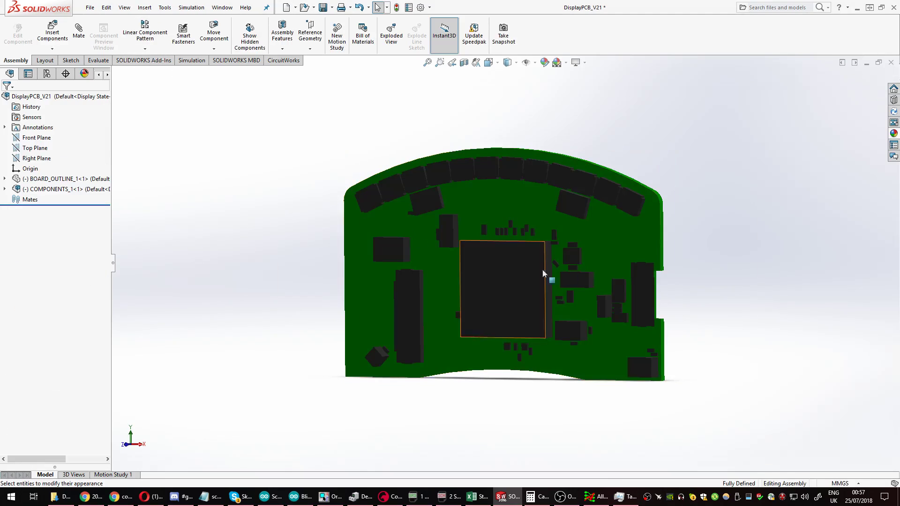
pyautogui.moveTo(542, 269); pyautogui.dragTo(585, 261, button='middle')
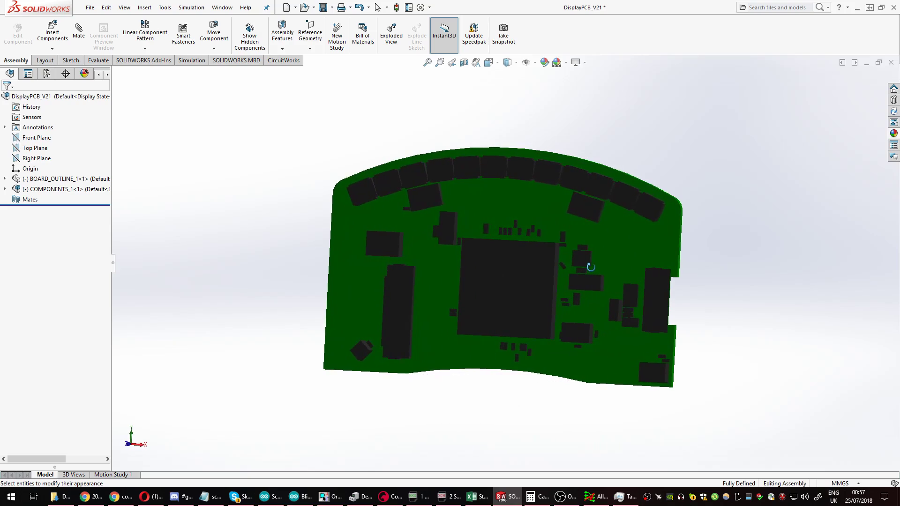
pyautogui.click(90, 8)
pyautogui.click(136, 111)
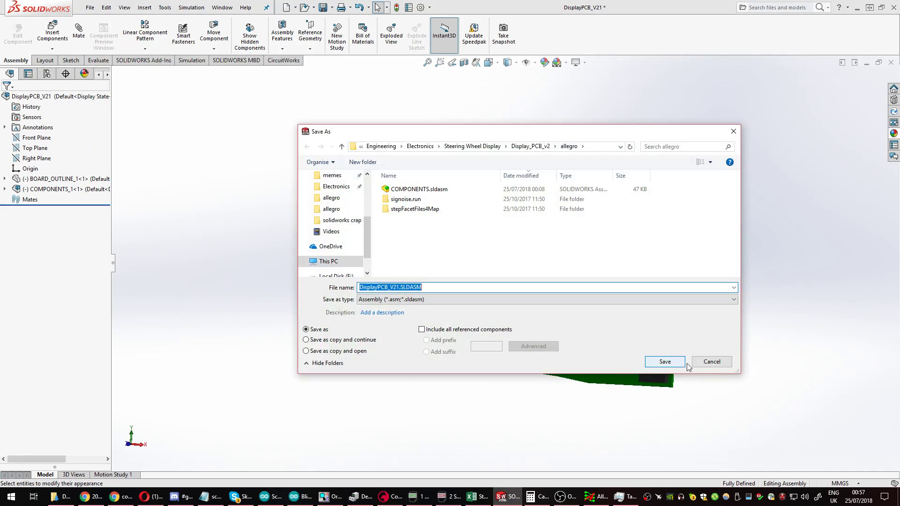
pyautogui.click(712, 362)
# Switch to the open 17EL_Wheel_Display.SLDASM assembly and view its mounted circuit board from the side.
pyautogui.click(222, 8)
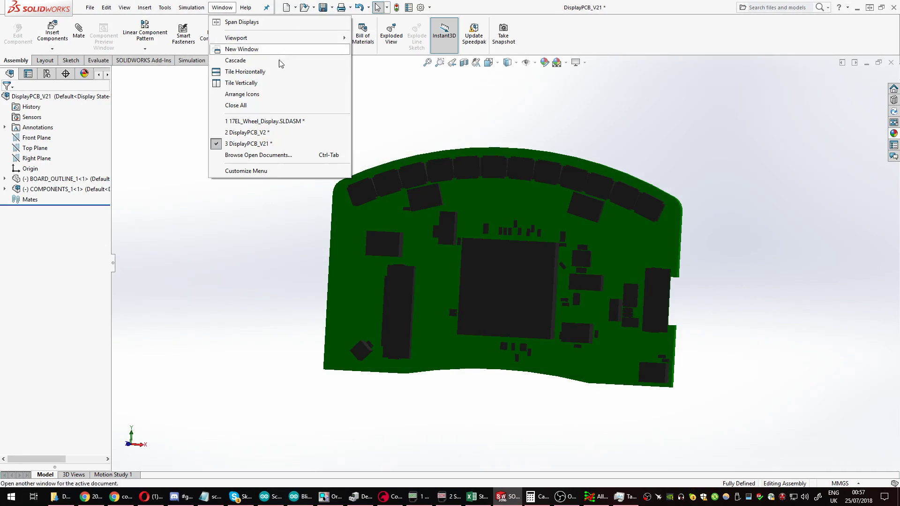
pyautogui.click(291, 121)
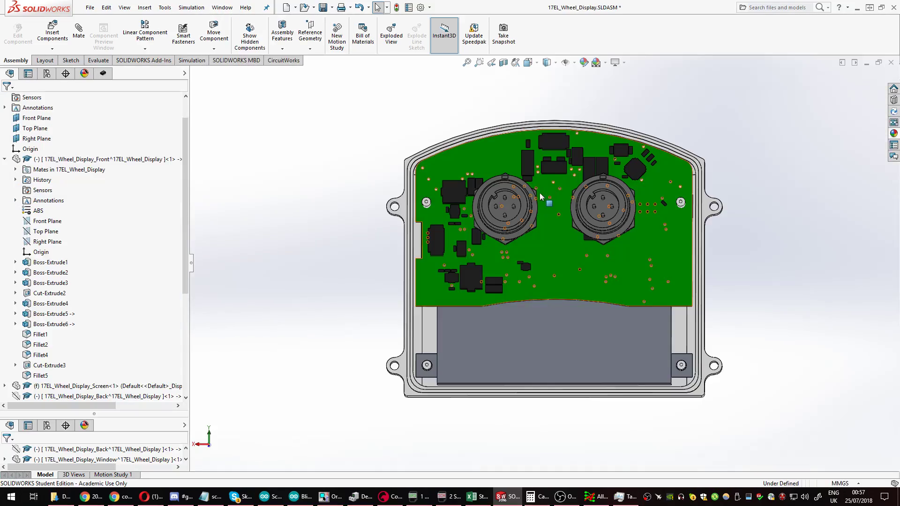
pyautogui.moveTo(563, 179); pyautogui.dragTo(591, 219, button='middle')
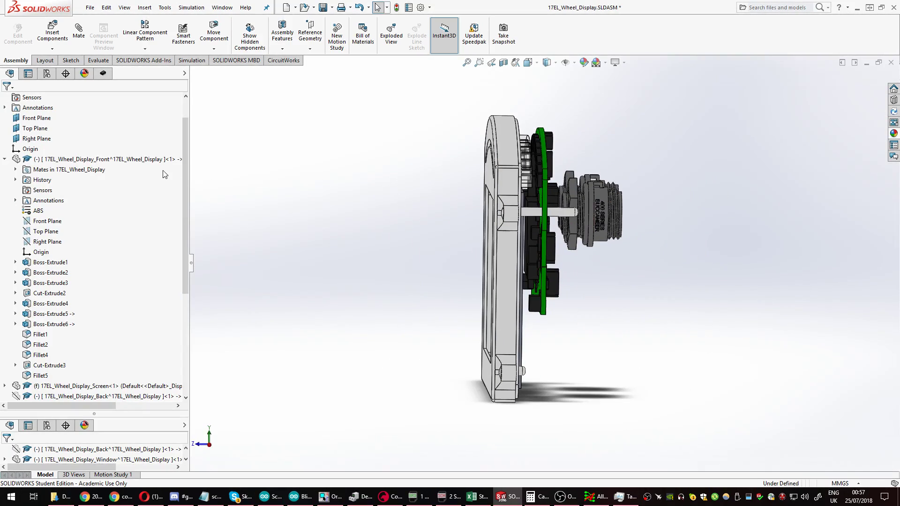
# Show the hidden 17EL_Wheel_Display_Back part, make it transparent and inspect how the board fits inside the enclosure.
pyautogui.click(113, 397)
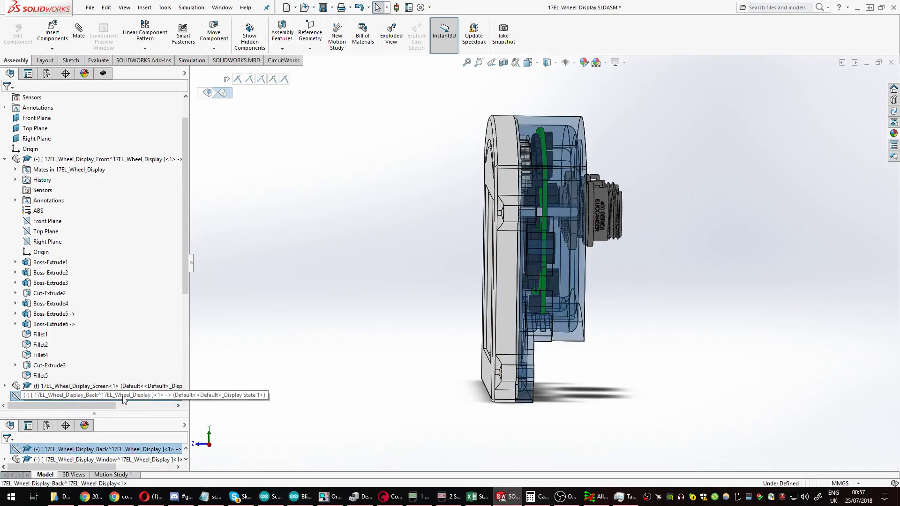
pyautogui.rightClick(124, 399)
pyautogui.click(157, 145)
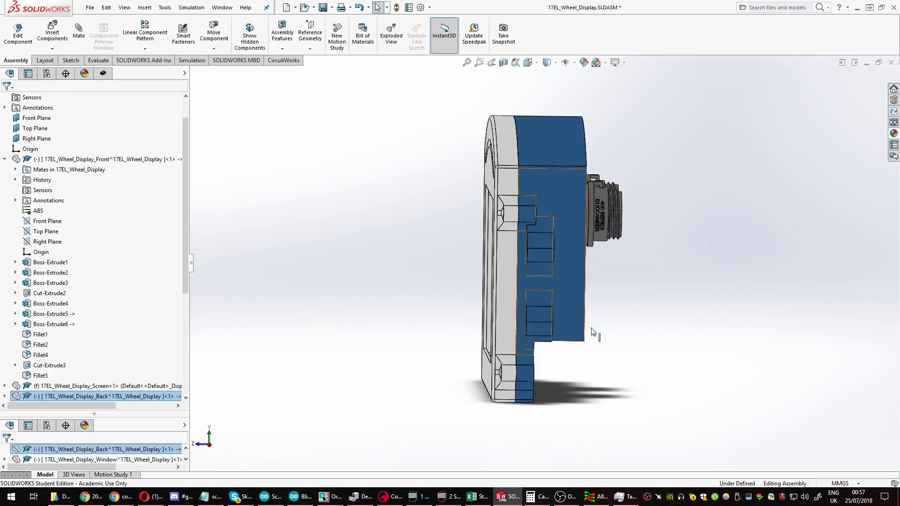
pyautogui.rightClick(567, 237)
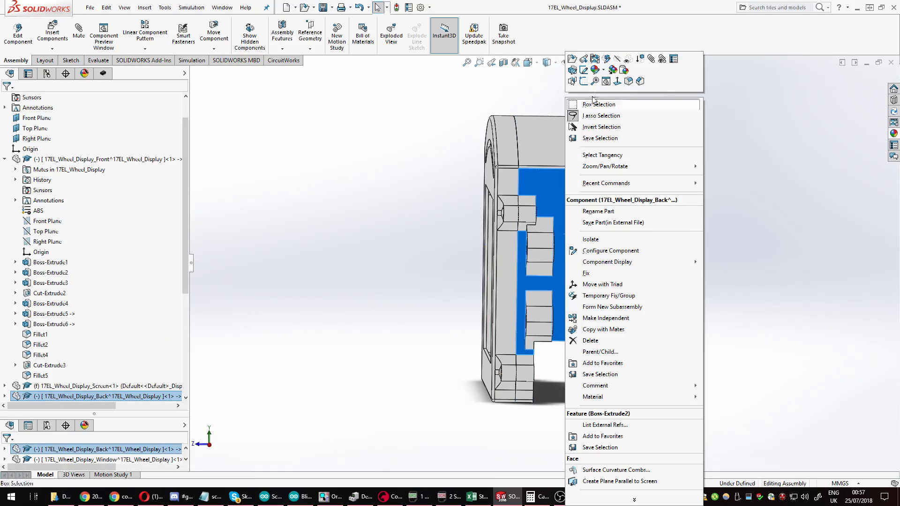
pyautogui.click(626, 64)
pyautogui.scroll(-2, 611, 251)
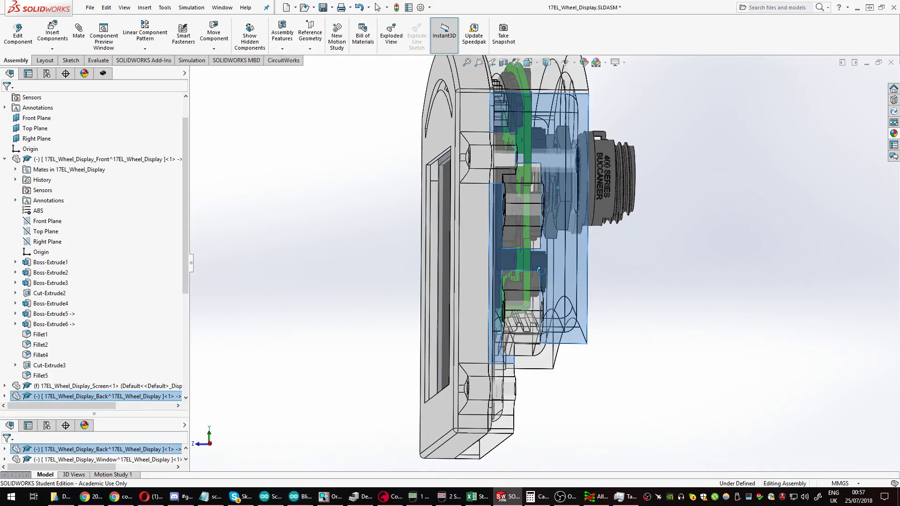
pyautogui.moveTo(540, 271)
pyautogui.mouseDown(button='middle')
pyautogui.moveTo(524, 297)
pyautogui.moveTo(542, 283)
pyautogui.mouseUp(button='middle')
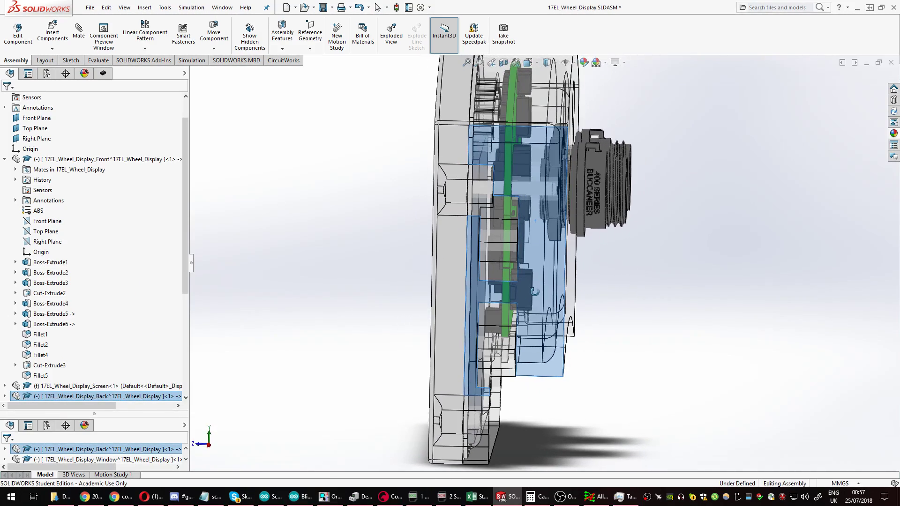